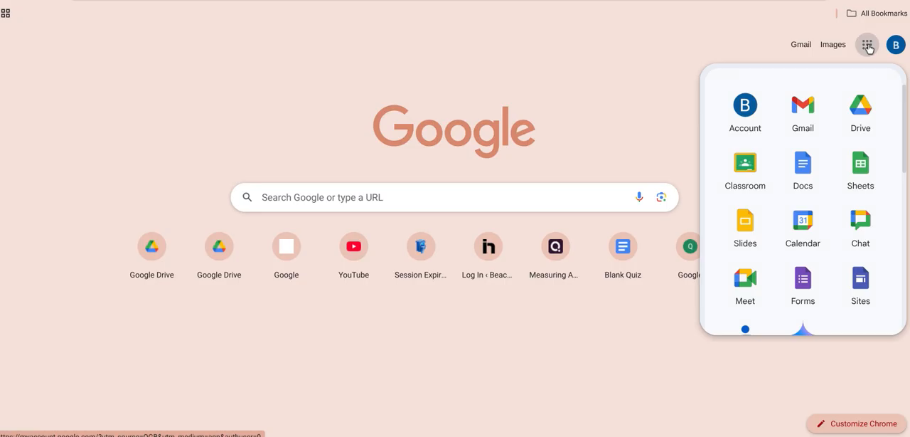
Step: Create a blank document in Google Docs and start a new drawing in it
{"action": "left_click", "coordinate": [799, 174]}
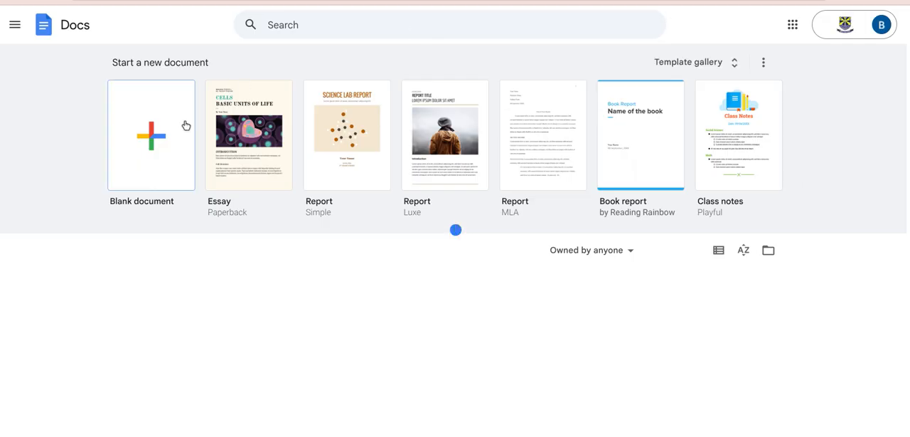
{"action": "left_click", "coordinate": [173, 141]}
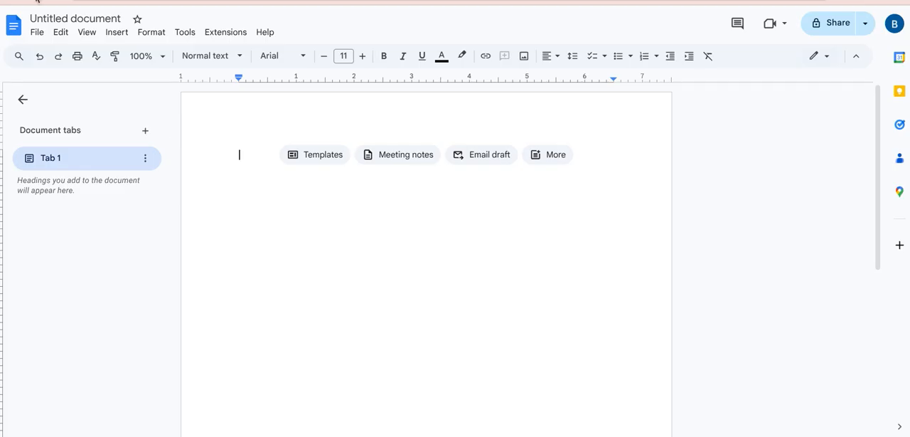
{"action": "left_click", "coordinate": [116, 32]}
{"action": "mouse_move", "coordinate": [152, 99]}
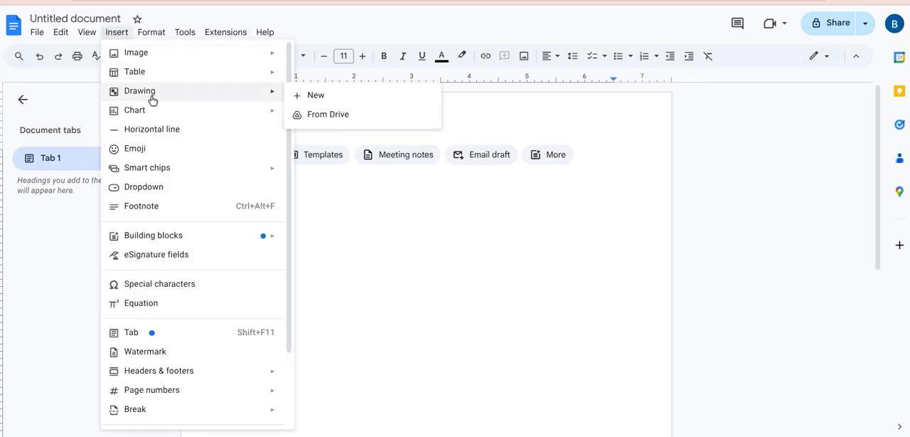
{"action": "left_click", "coordinate": [316, 96]}
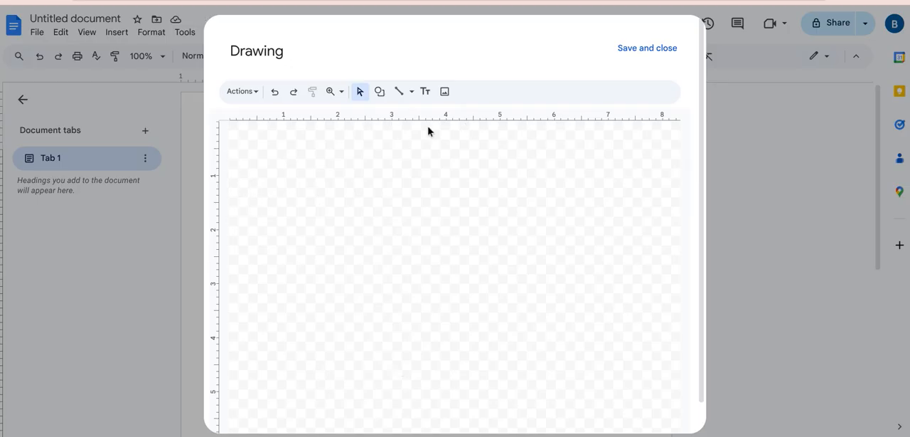
Step: Draw an upward arrow about 2.1 inches long and a rightward arrow about 2.3 inches long from its base, forming a right angle
{"action": "left_click", "coordinate": [412, 92]}
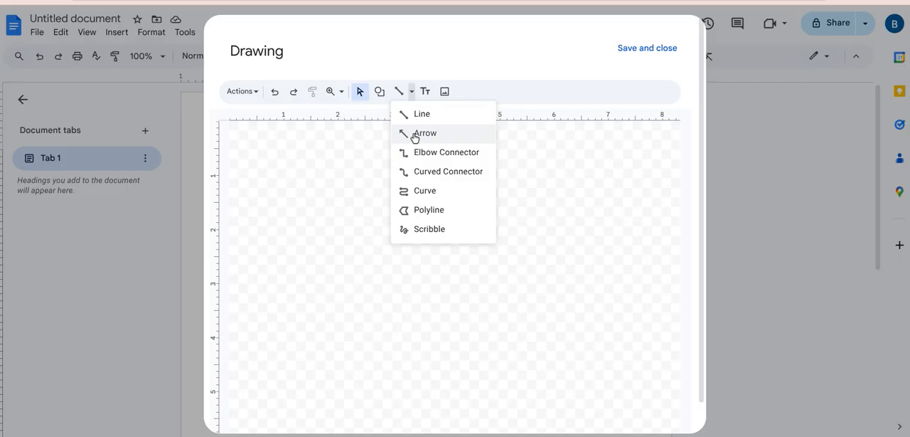
{"action": "left_click", "coordinate": [416, 135]}
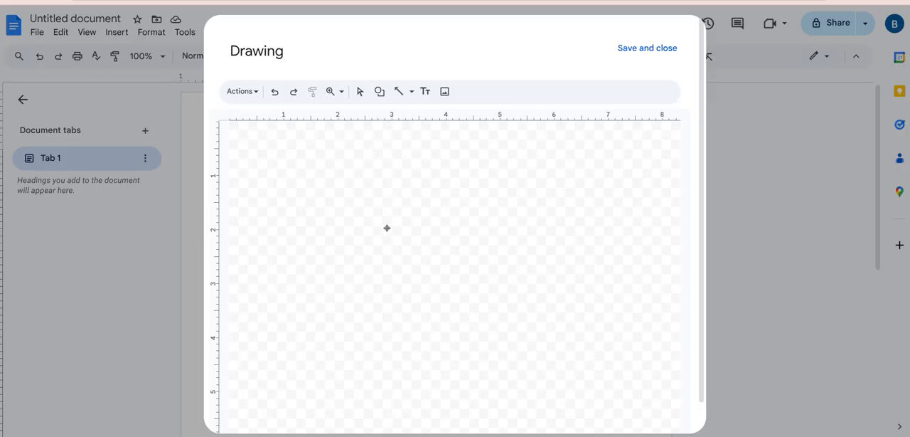
{"action": "left_click_drag", "start_coordinate": [372, 250], "coordinate": [374, 133]}
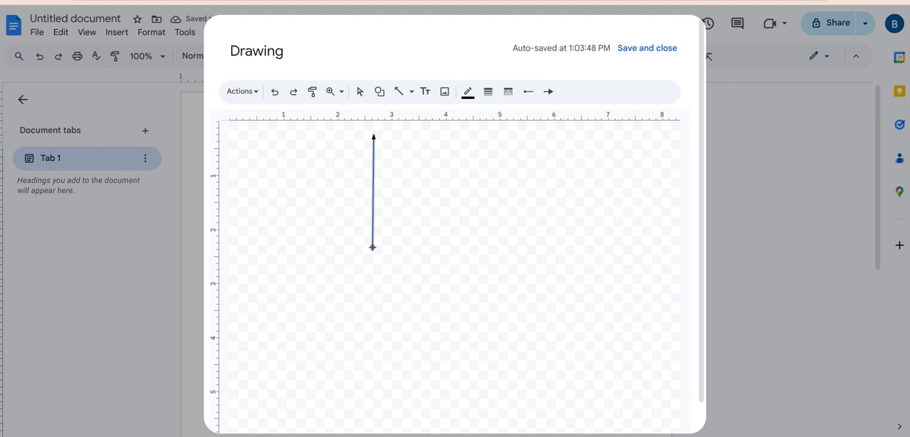
{"action": "left_click_drag", "start_coordinate": [373, 247], "coordinate": [498, 247]}
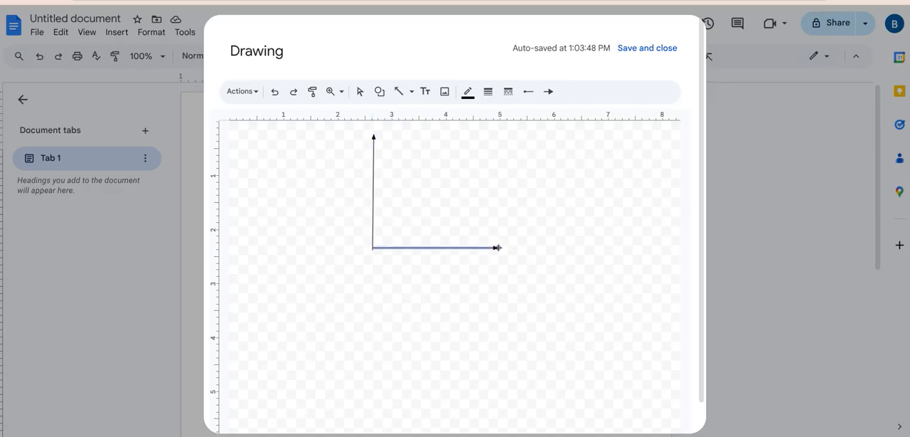
{"action": "left_click", "coordinate": [527, 229]}
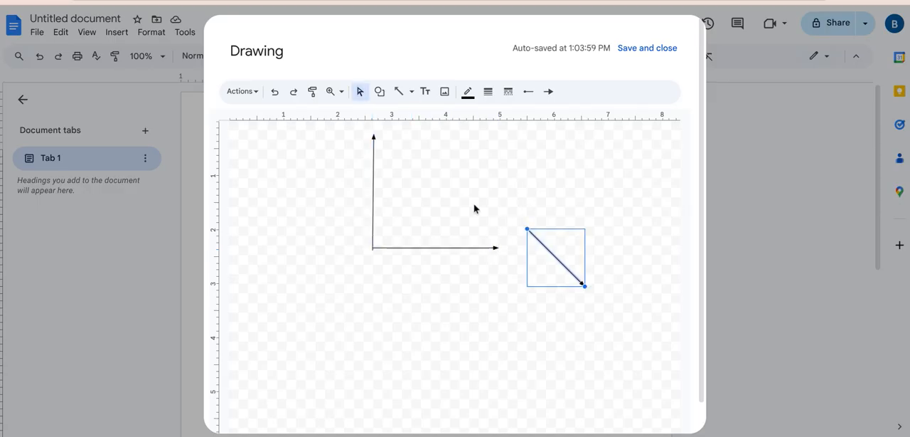
{"action": "key", "text": "ctrl+z"}
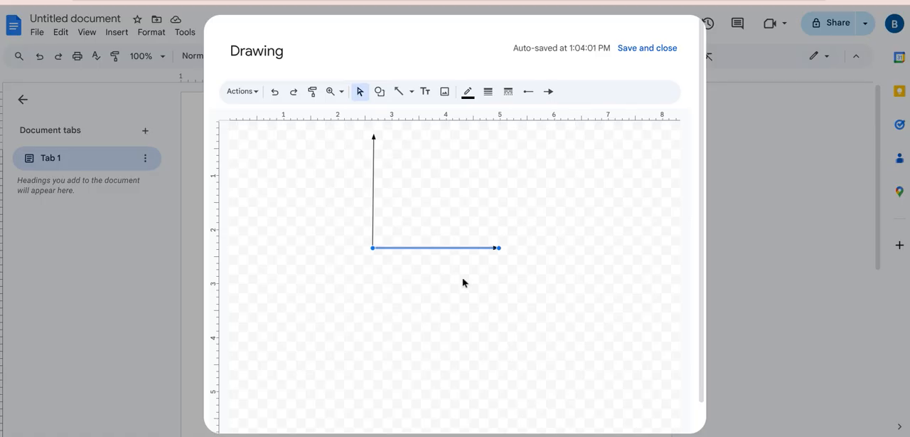
{"action": "left_click", "coordinate": [499, 223]}
Step: Add the text label "90" inside the corner of the angle and save the drawing into the document
{"action": "left_click", "coordinate": [425, 92]}
{"action": "left_click", "coordinate": [388, 228]}
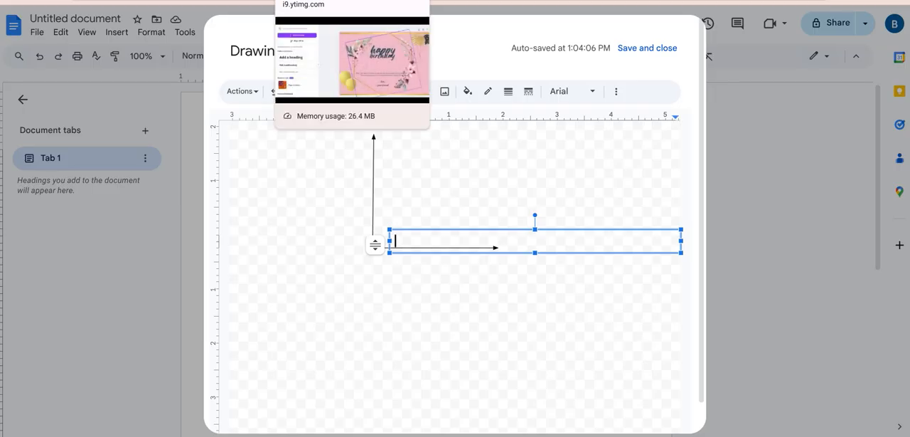
{"action": "type", "text": "90"}
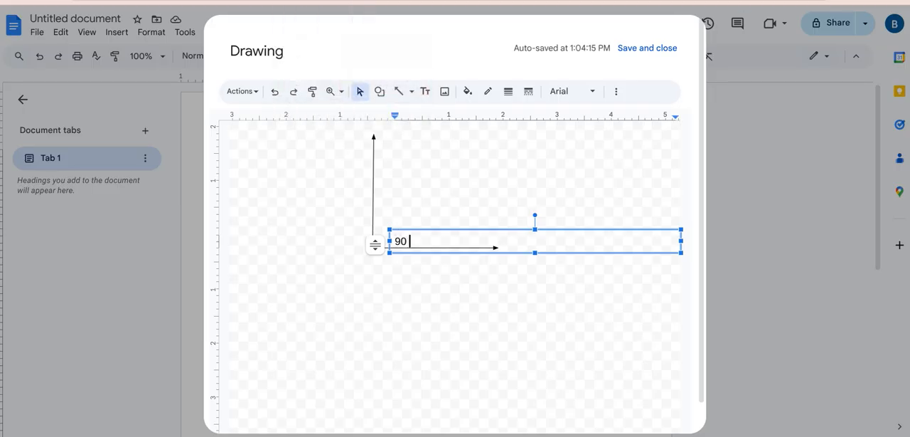
{"action": "left_click", "coordinate": [506, 304]}
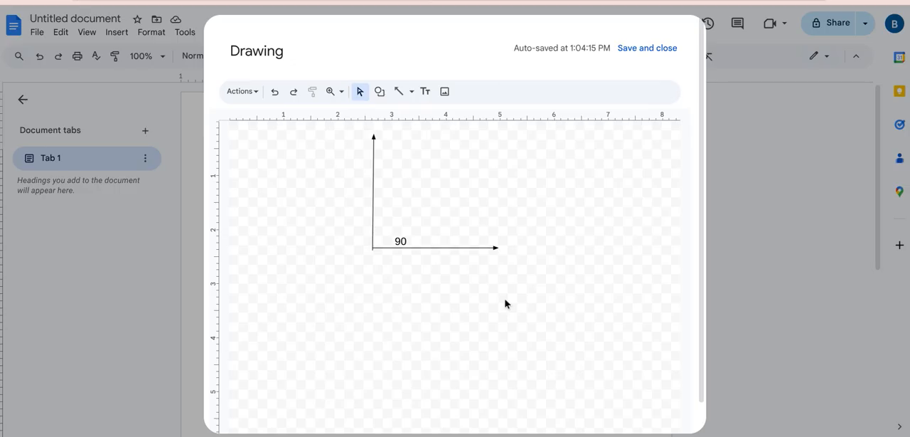
{"action": "left_click", "coordinate": [649, 49]}
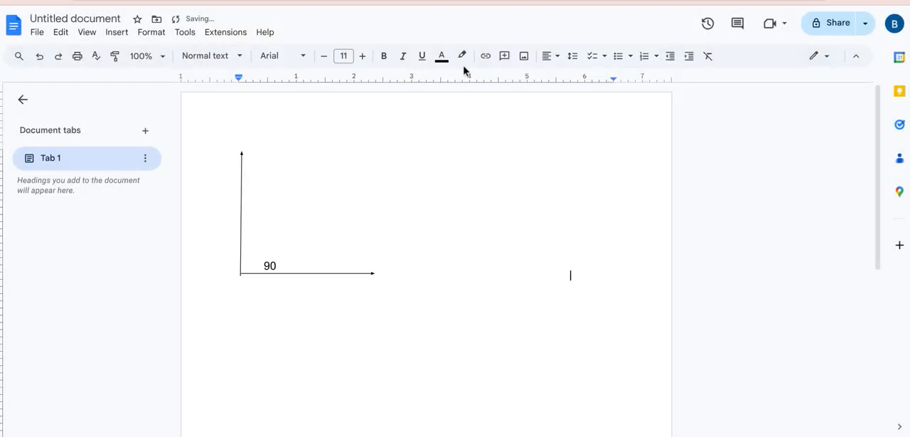
Step: Resize the inserted drawing horizontally to about 4.8 inches wide
{"action": "left_click", "coordinate": [397, 264]}
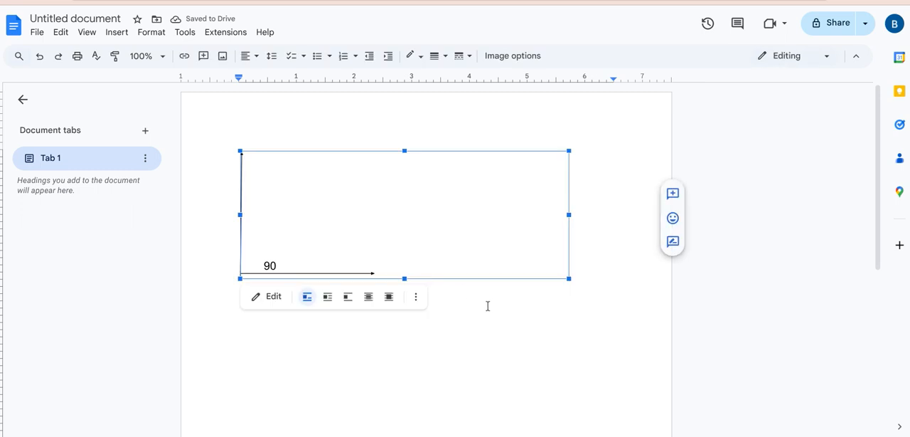
{"action": "mouse_move", "coordinate": [569, 214]}
{"action": "left_mouse_down"}
{"action": "mouse_move", "coordinate": [364, 263]}
{"action": "mouse_move", "coordinate": [386, 264]}
{"action": "left_mouse_up"}
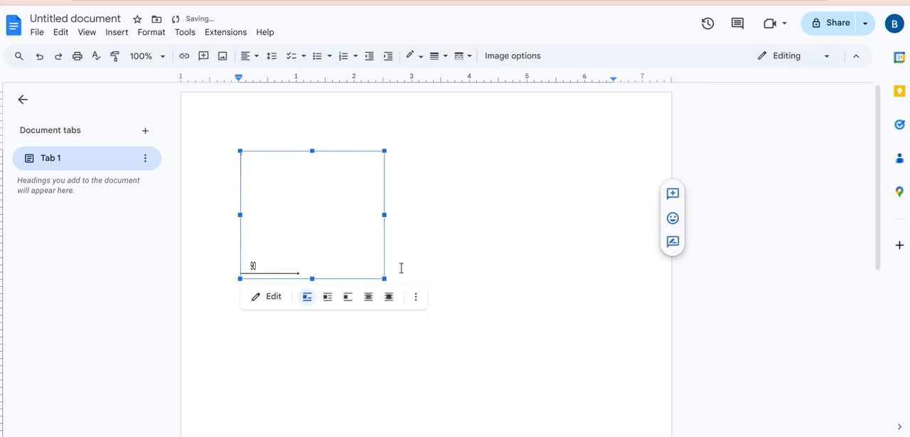
{"action": "left_click", "coordinate": [401, 268]}
{"action": "left_click", "coordinate": [260, 247]}
{"action": "left_click_drag", "start_coordinate": [384, 215], "coordinate": [519, 234]}
Step: Enter the caption "RIGHT ANGLE" directly after the drawing
{"action": "left_click", "coordinate": [525, 283]}
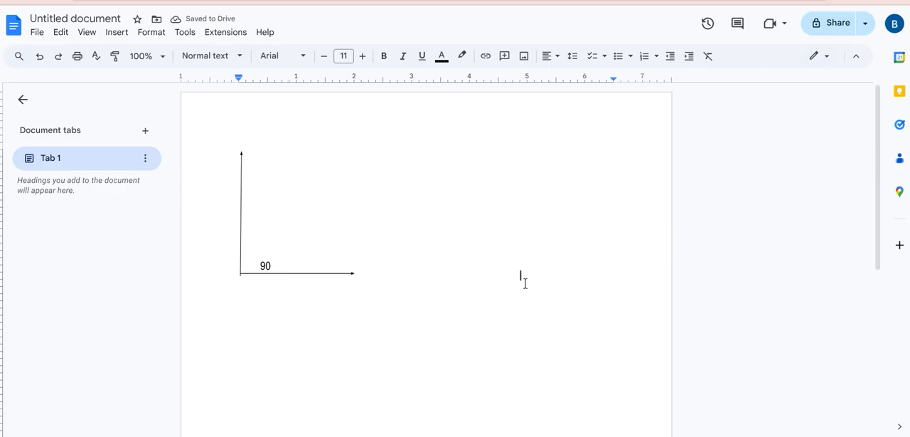
{"action": "type", "text": "r"}
{"action": "key", "text": "BackSpace"}
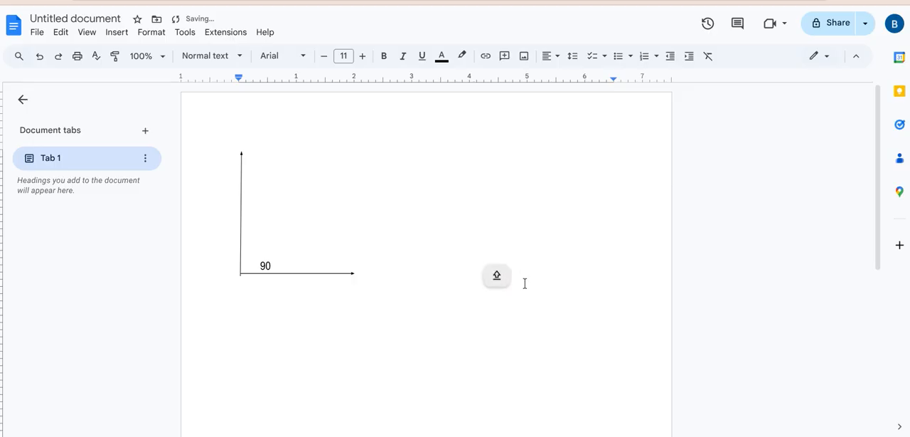
{"action": "type", "text": "RIG"}
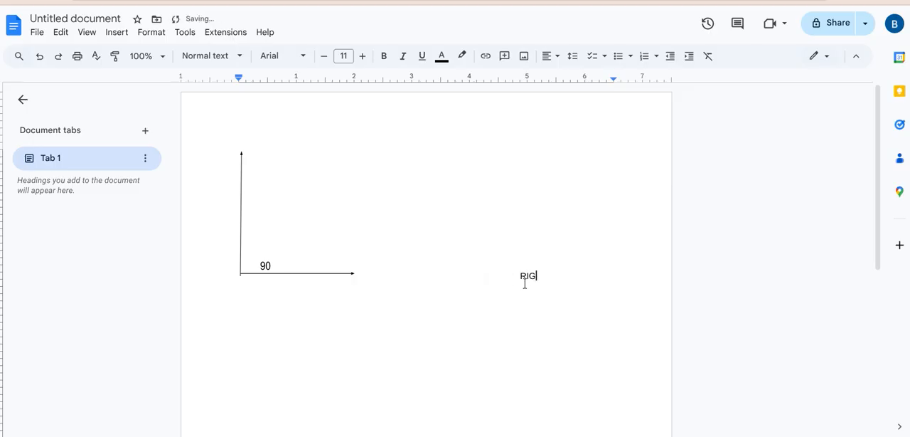
{"action": "type", "text": "HT ANGLE"}
Step: Replace the selected right-angle drawing with a new saved drawing of two arrows pointing down-left from one shared point, forming an acute angle
{"action": "left_click", "coordinate": [224, 132]}
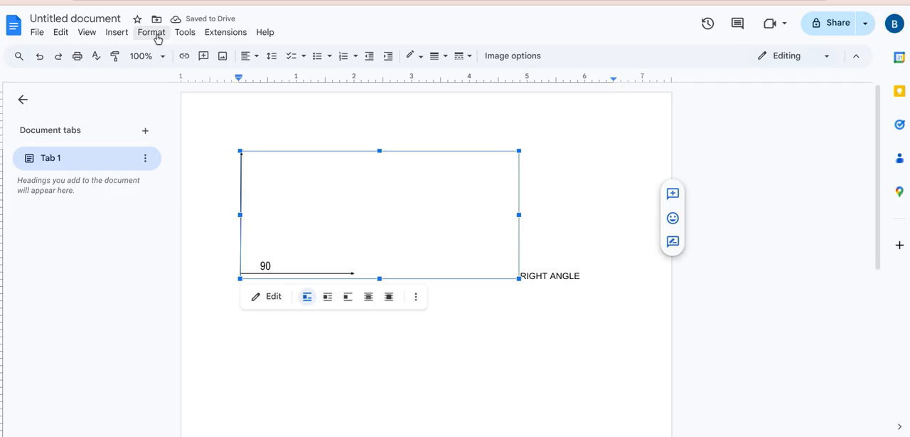
{"action": "left_click", "coordinate": [120, 35]}
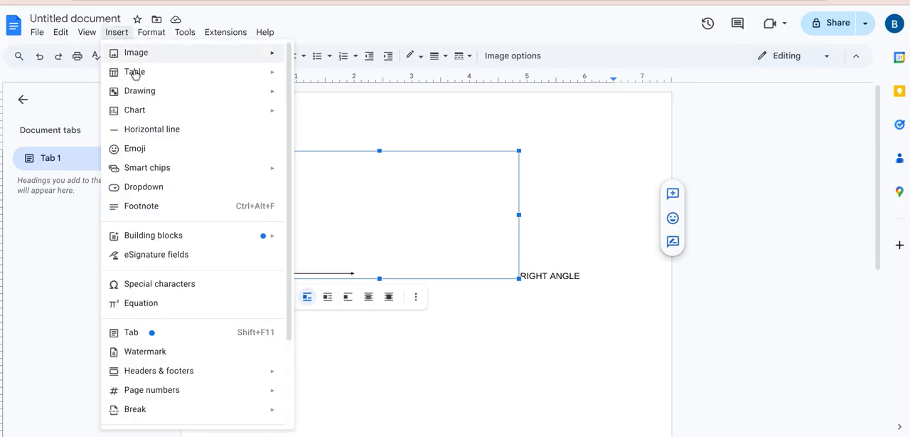
{"action": "mouse_move", "coordinate": [201, 94]}
{"action": "left_click", "coordinate": [305, 102]}
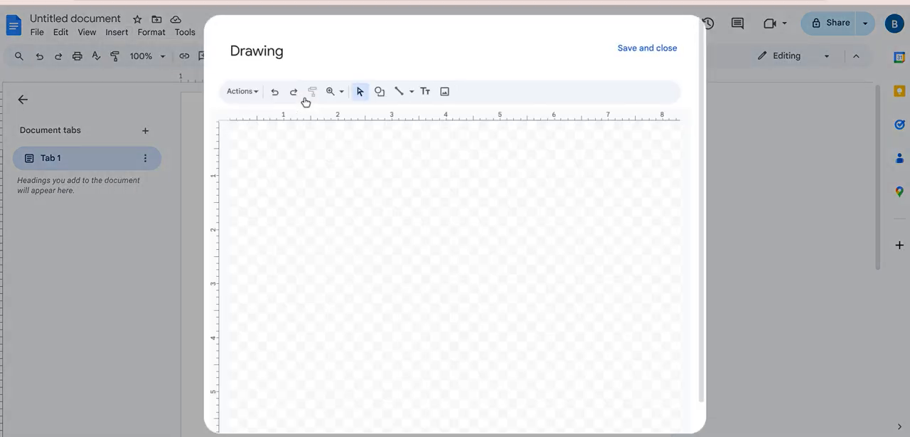
{"action": "left_click", "coordinate": [412, 92]}
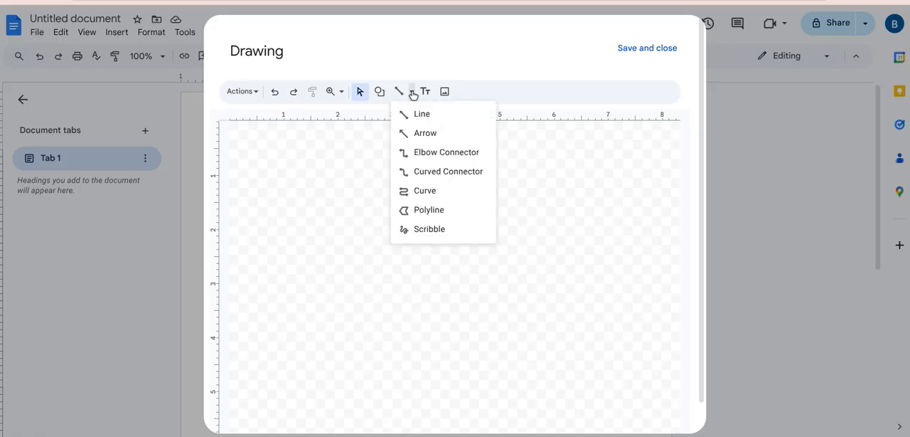
{"action": "left_click", "coordinate": [422, 135]}
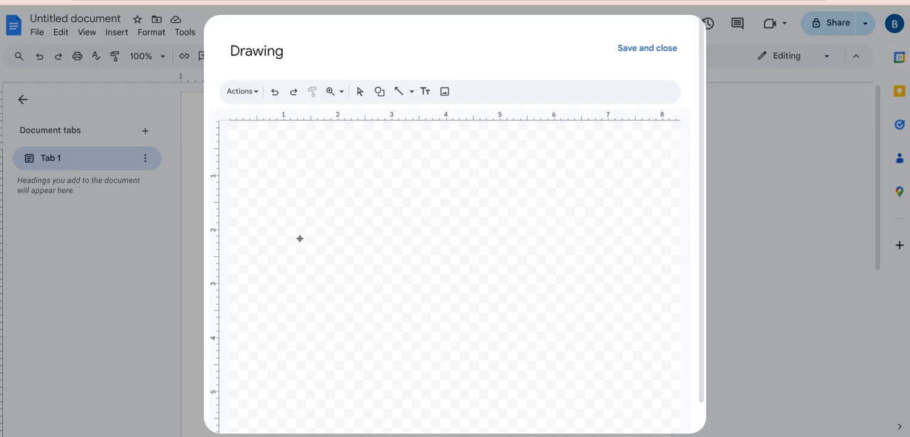
{"action": "left_click_drag", "start_coordinate": [470, 152], "coordinate": [317, 251]}
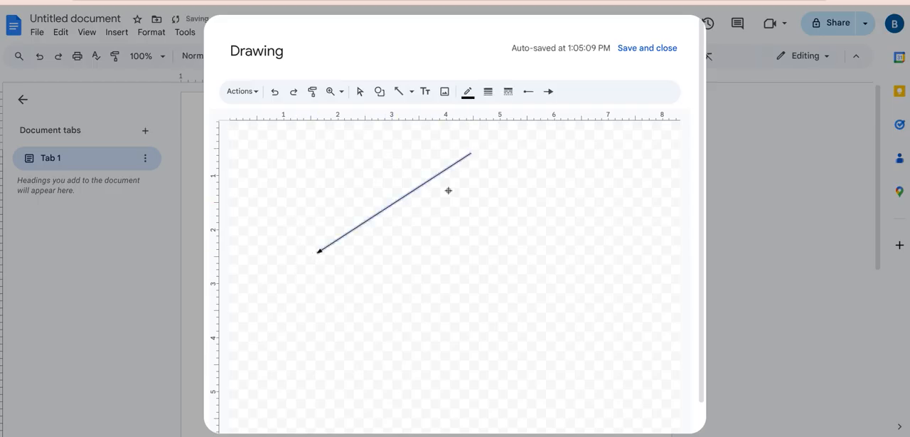
{"action": "left_click_drag", "start_coordinate": [471, 152], "coordinate": [429, 326]}
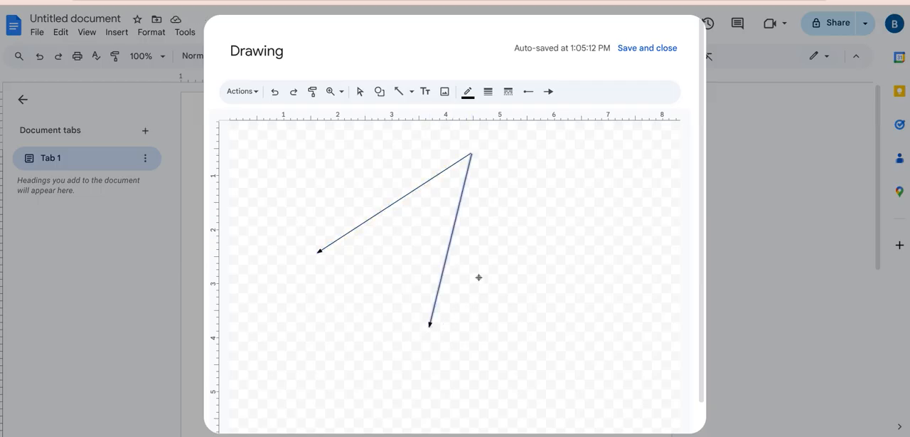
{"action": "left_click", "coordinate": [646, 49]}
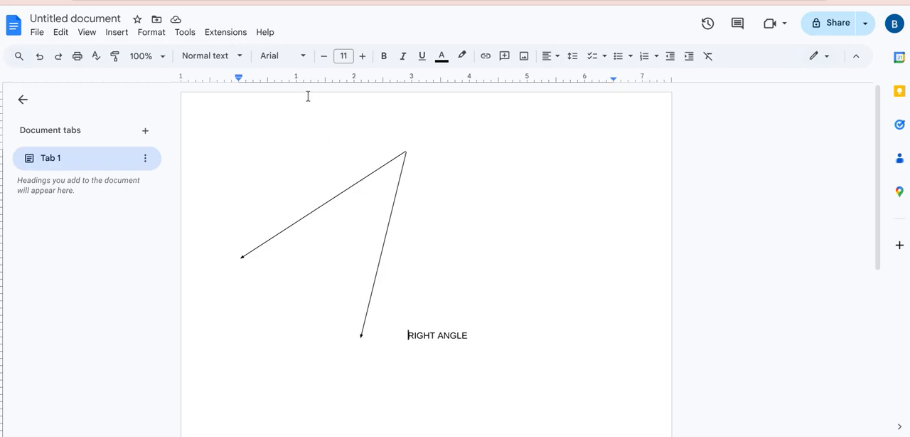
Step: Start another drawing before the caption with a horizontal arrow about 6.8 inches long and an upward arrow about 1.9 inches long from its middle
{"action": "left_click", "coordinate": [114, 36]}
{"action": "mouse_move", "coordinate": [209, 95]}
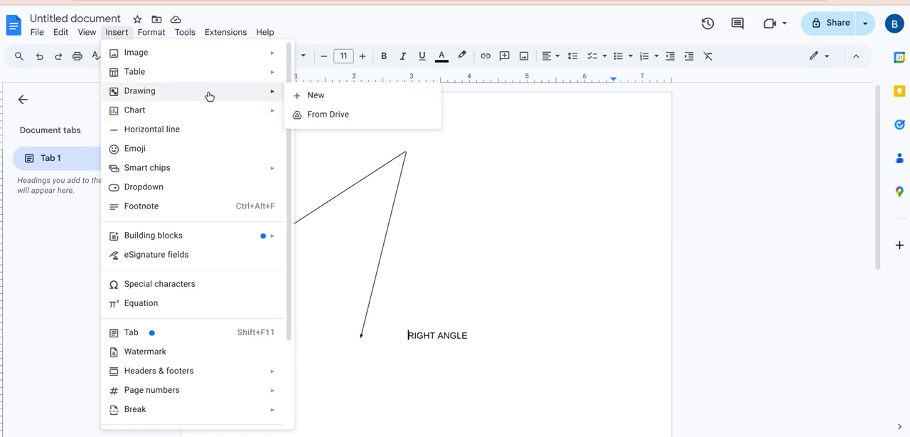
{"action": "left_click", "coordinate": [309, 98]}
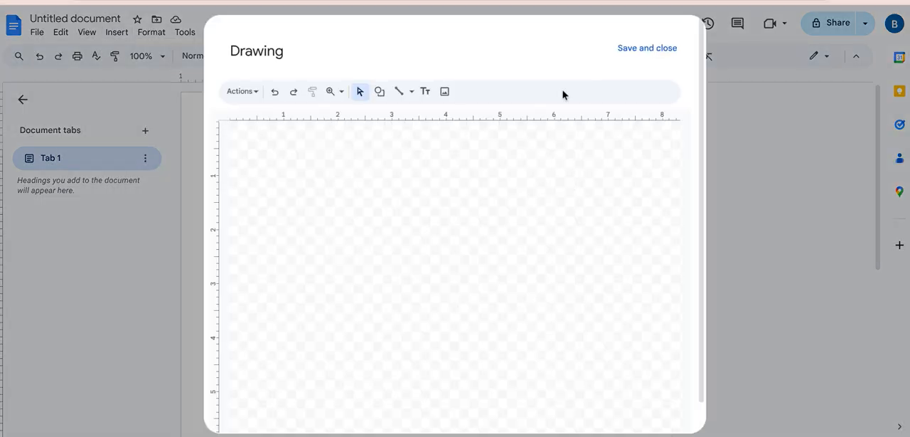
{"action": "left_click", "coordinate": [412, 92]}
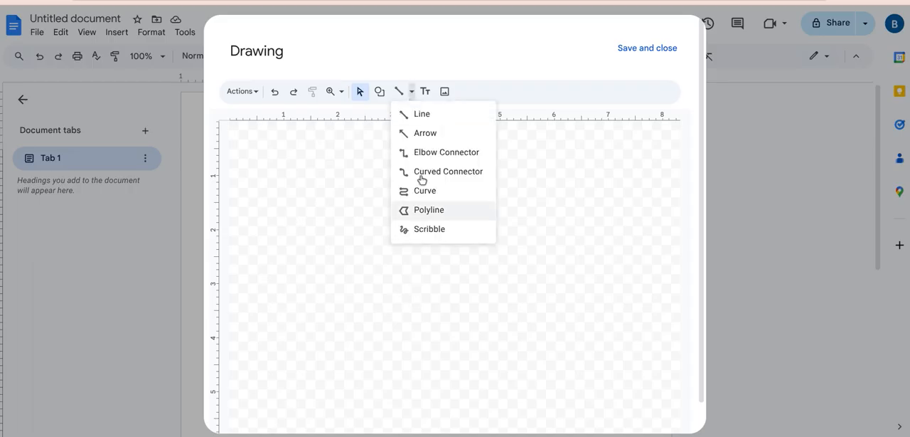
{"action": "left_click", "coordinate": [440, 134]}
{"action": "left_click_drag", "start_coordinate": [285, 247], "coordinate": [652, 252]}
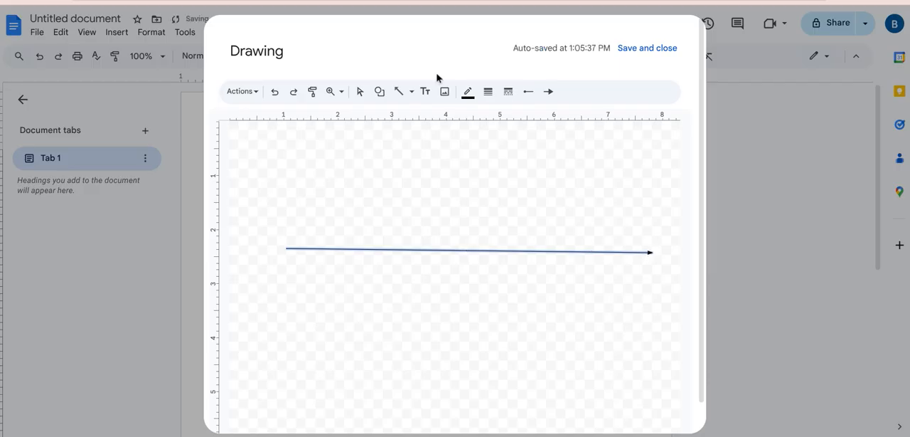
{"action": "left_click_drag", "start_coordinate": [462, 249], "coordinate": [459, 145]}
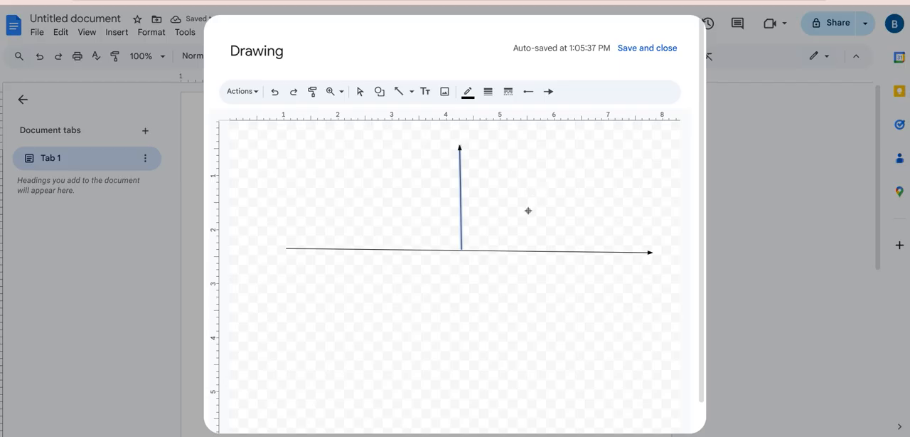
{"action": "left_click_drag", "start_coordinate": [502, 231], "coordinate": [560, 288]}
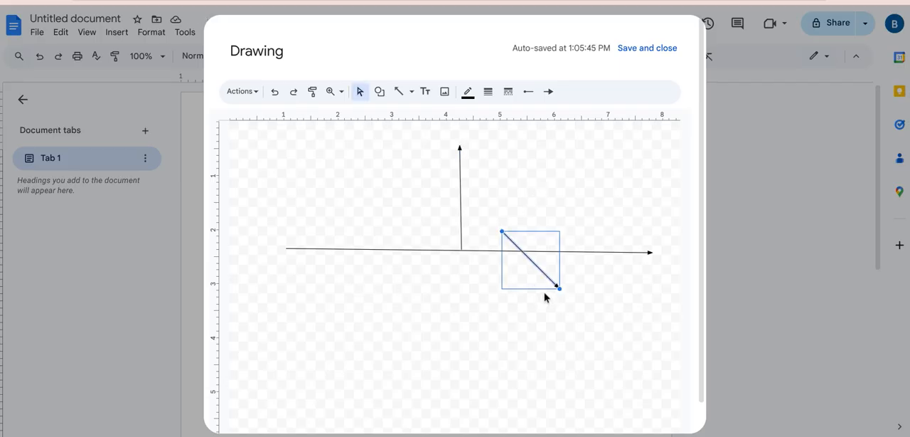
{"action": "key", "text": "ctrl+z"}
{"action": "left_click", "coordinate": [482, 185]}
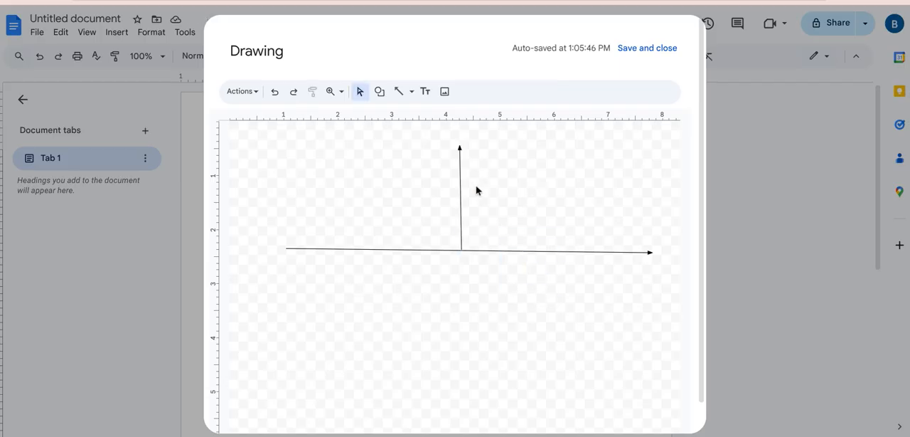
Step: Add a "90" text label in the corner between the upward arrow and the arrowhead end of the horizontal line
{"action": "left_click", "coordinate": [425, 91]}
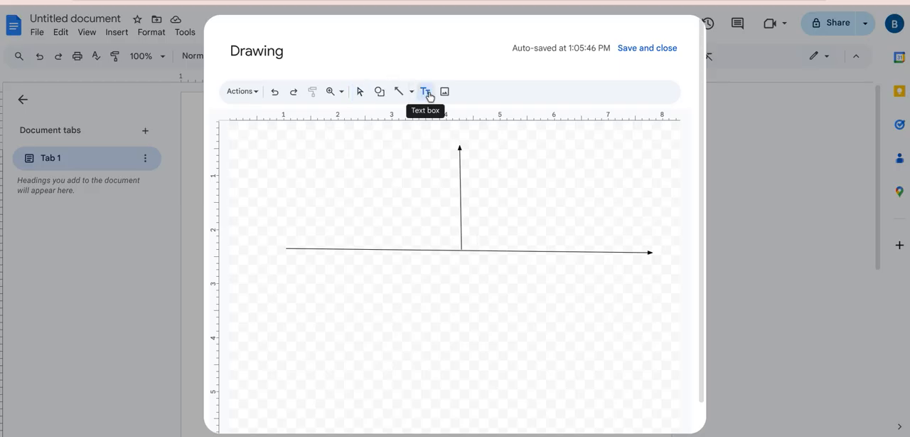
{"action": "left_click_drag", "start_coordinate": [475, 242], "coordinate": [682, 265]}
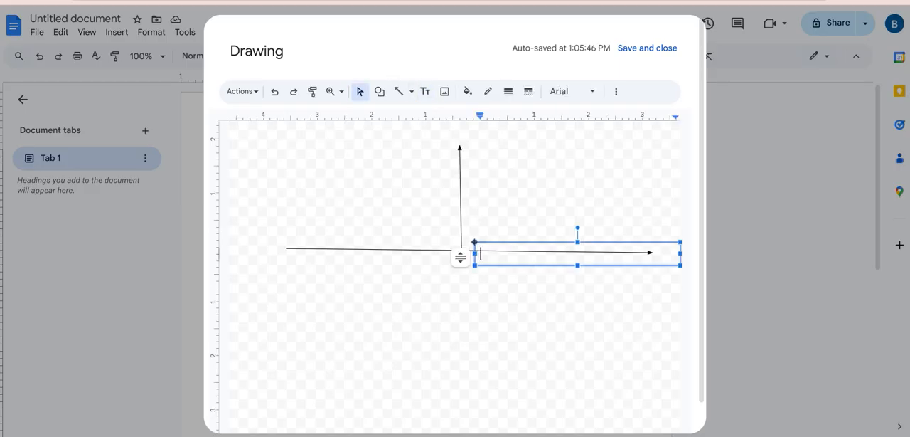
{"action": "left_click_drag", "start_coordinate": [571, 242], "coordinate": [559, 229]}
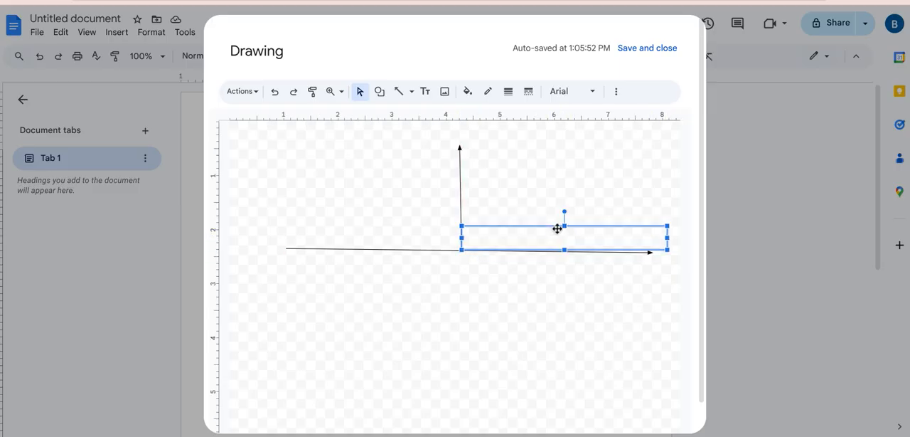
{"action": "left_click", "coordinate": [505, 242]}
{"action": "type", "text": "90"}
{"action": "left_click", "coordinate": [428, 226]}
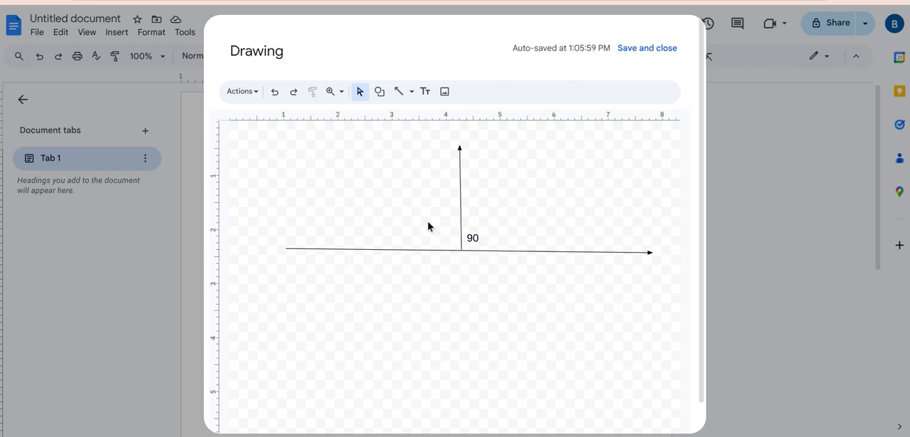
{"action": "left_click", "coordinate": [424, 91]}
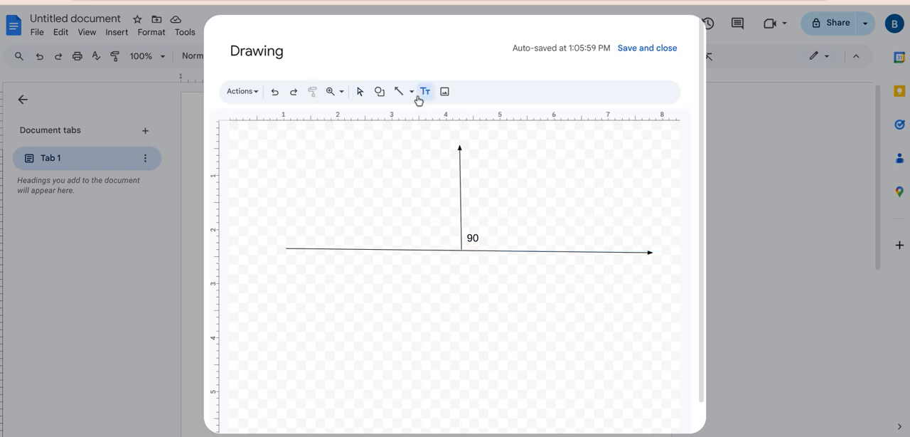
{"action": "left_click", "coordinate": [437, 237]}
{"action": "left_click", "coordinate": [386, 229]}
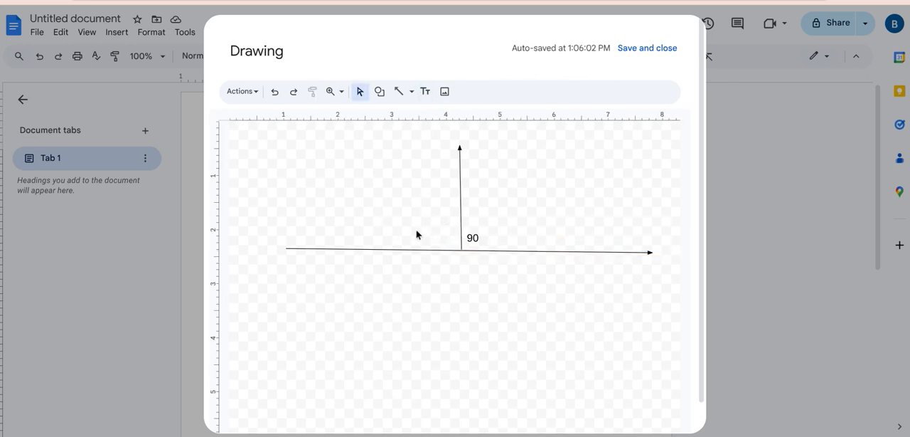
Step: Label the unknown angle on the other side of the upward arrow "X=?" and save the drawing into the document
{"action": "left_click", "coordinate": [425, 92]}
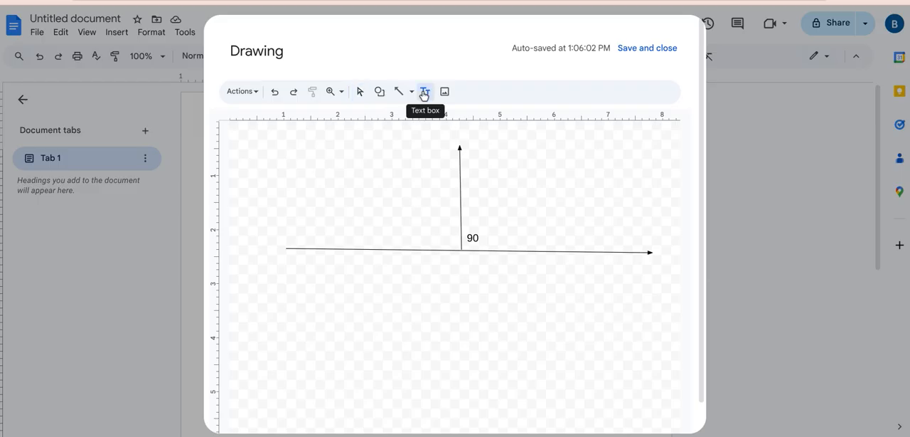
{"action": "left_click", "coordinate": [365, 216]}
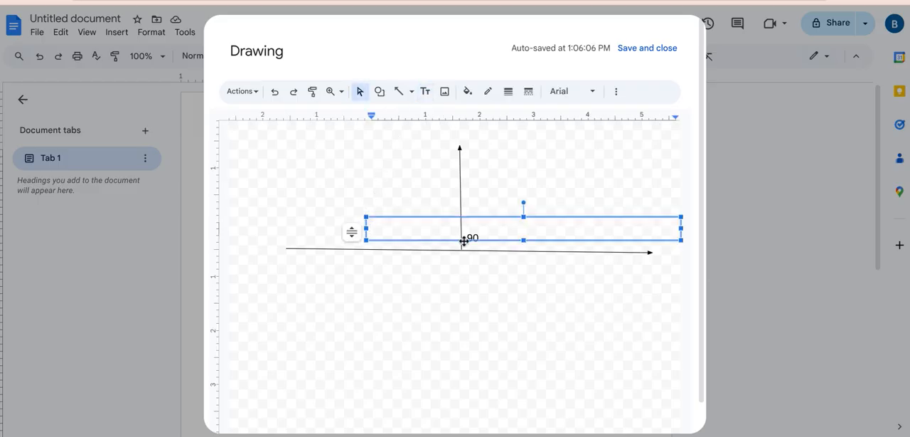
{"action": "type", "text": "X=?"}
{"action": "left_click", "coordinate": [440, 305]}
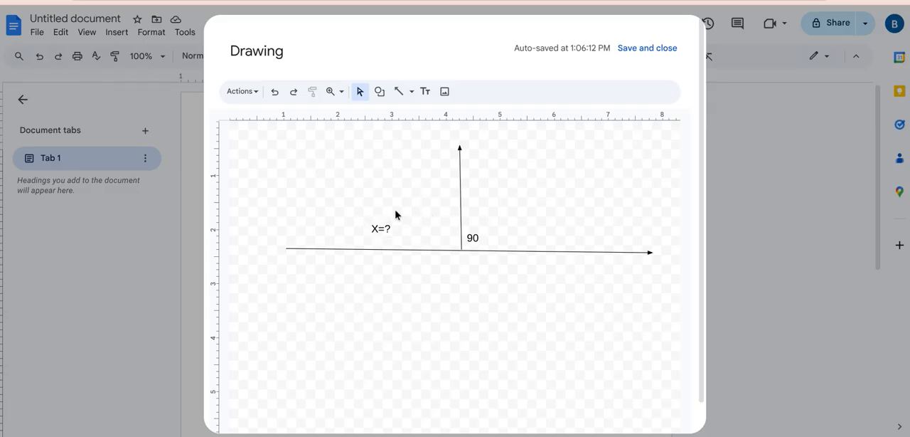
{"action": "left_click", "coordinate": [674, 48]}
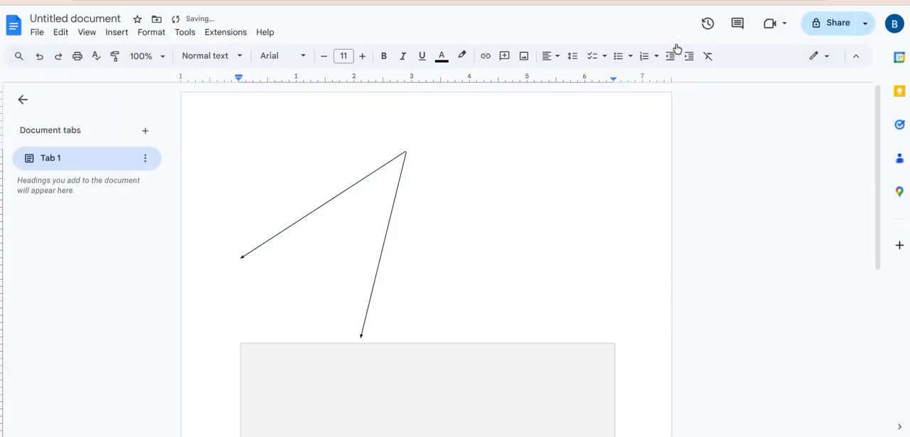
Step: Push the "RIGHT ANGLE" caption down to the next page by adding blank lines before it
{"action": "scroll", "coordinate": [594, 172], "scroll_direction": "down", "scroll_amount": 5}
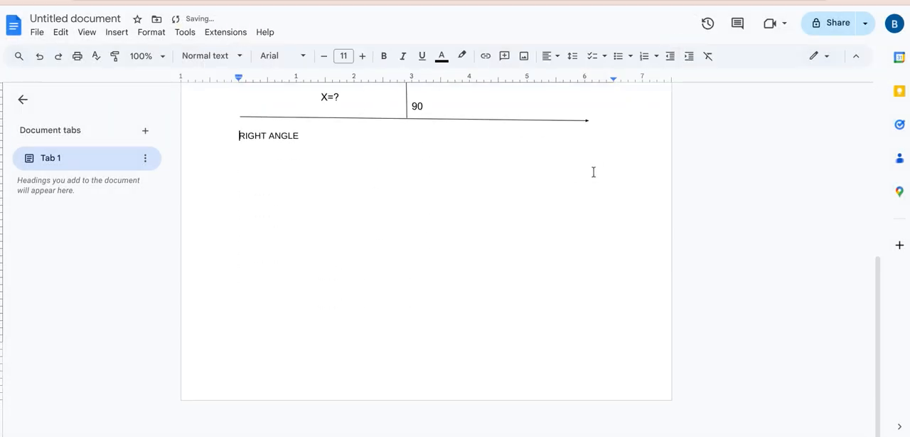
{"action": "scroll", "coordinate": [594, 172], "scroll_direction": "up", "scroll_amount": 2}
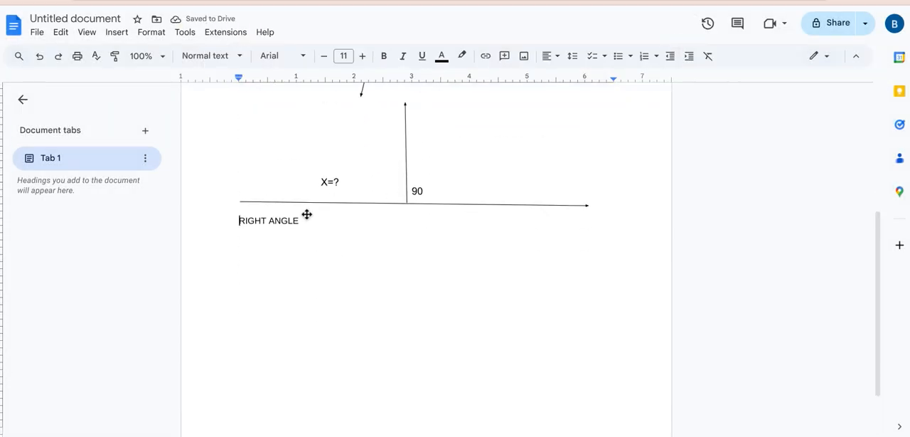
{"action": "scroll", "coordinate": [341, 208], "scroll_direction": "up", "scroll_amount": 5}
{"action": "scroll", "coordinate": [341, 208], "scroll_direction": "down", "scroll_amount": 5}
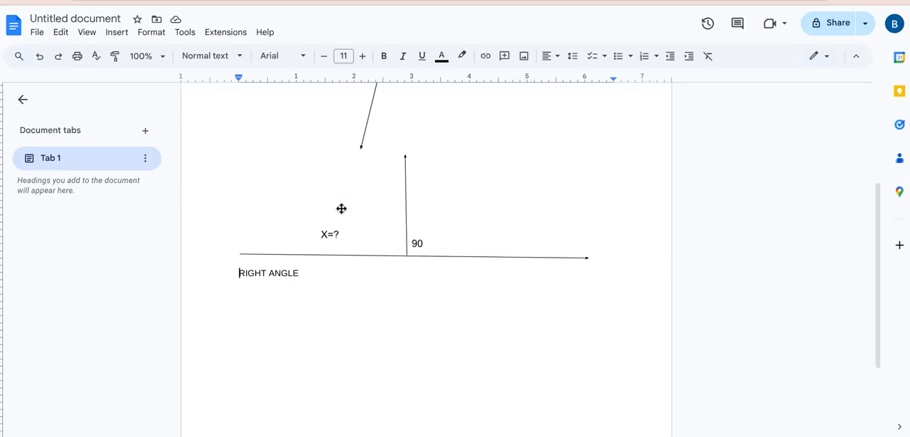
{"action": "key", "text": "Return"}
{"action": "key", "text": "Return"}
{"action": "key", "text": "Return"}
{"action": "key", "text": "Return"}
{"action": "key", "text": "Return"}
{"action": "key", "text": "Return"}
{"action": "key", "text": "Return"}
{"action": "key", "text": "Return"}
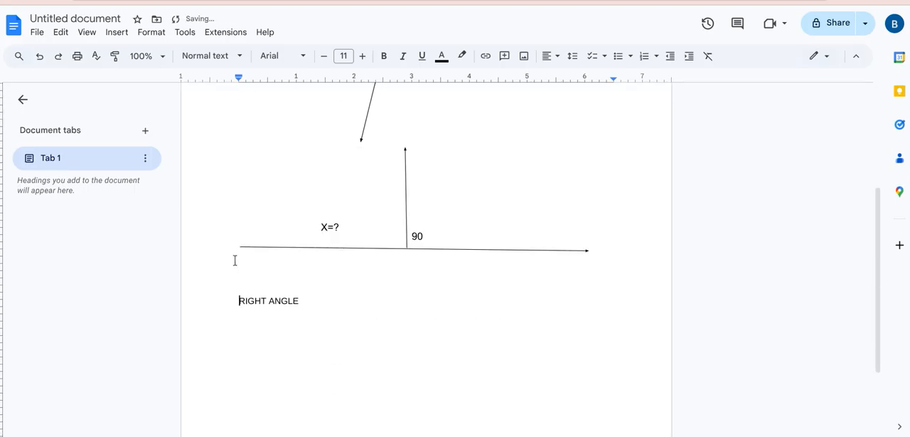
{"action": "key", "text": "Return"}
{"action": "key", "text": "Return"}
{"action": "key", "text": "Return"}
{"action": "key", "text": "Return"}
{"action": "key", "text": "Return"}
{"action": "key", "text": "Return"}
{"action": "key", "text": "Return"}
{"action": "key", "text": "Return"}
{"action": "key", "text": "Return"}
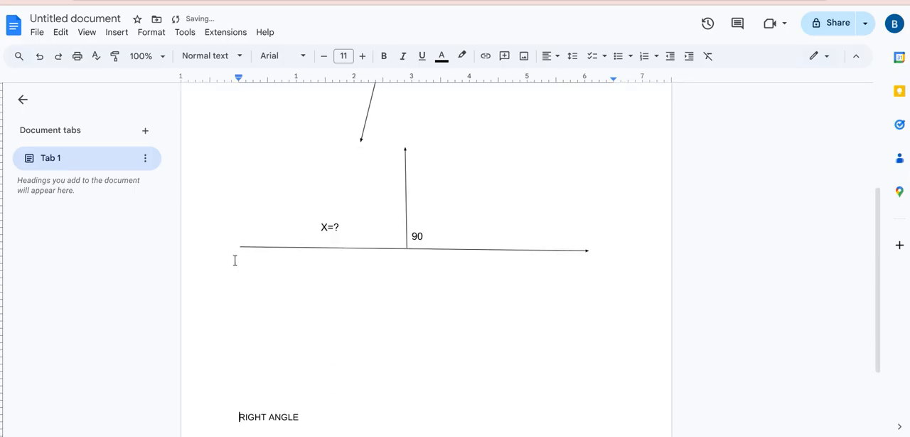
{"action": "key", "text": "Return"}
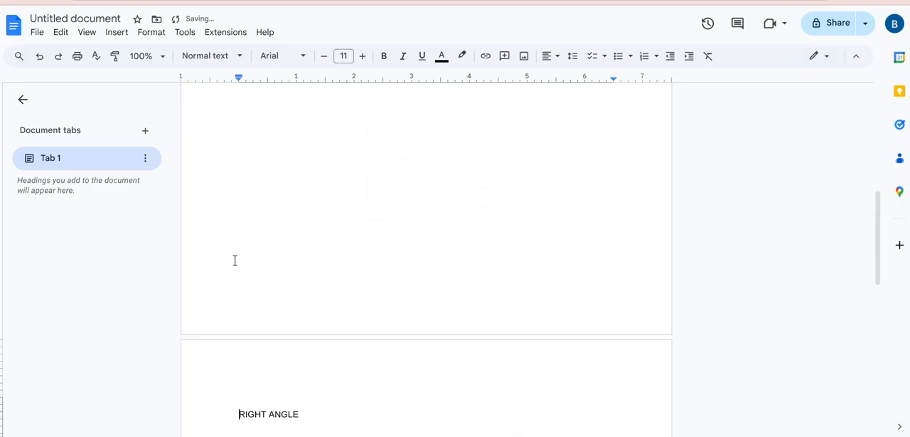
Step: Add blank space between the acute-angle drawing and the labelled drawing beneath it
{"action": "scroll", "coordinate": [234, 260], "scroll_direction": "down", "scroll_amount": 8}
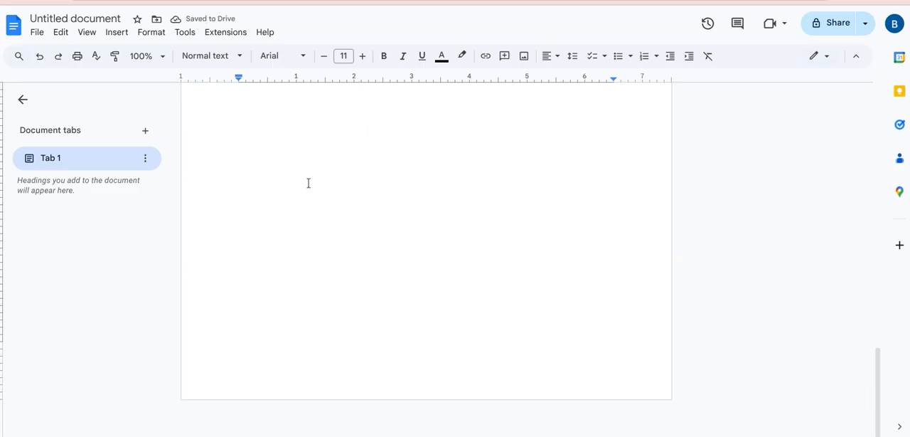
{"action": "scroll", "coordinate": [320, 128], "scroll_direction": "up", "scroll_amount": 10}
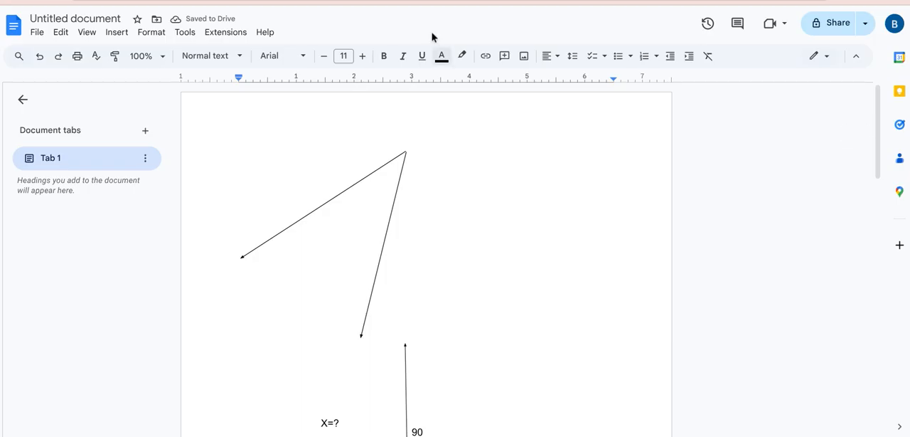
{"action": "scroll", "coordinate": [419, 295], "scroll_direction": "down", "scroll_amount": 3}
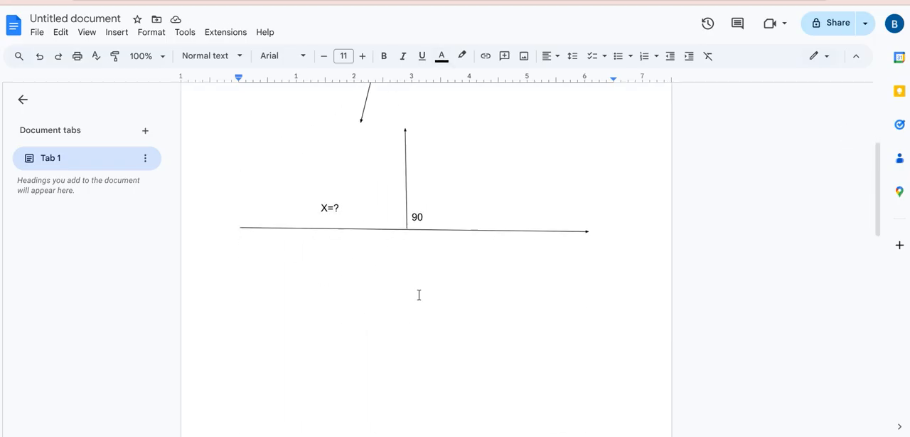
{"action": "scroll", "coordinate": [400, 191], "scroll_direction": "up", "scroll_amount": 1}
{"action": "left_click", "coordinate": [413, 176]}
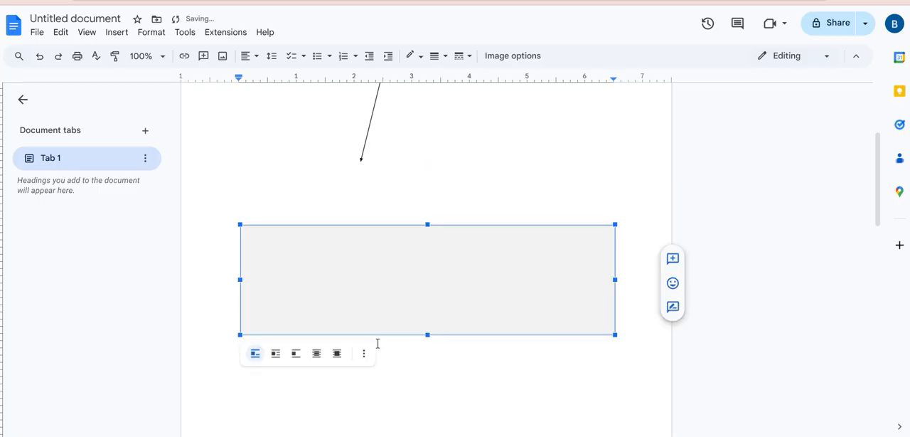
Step: Write the solution "180-90= 90 SO X= 90" beneath the labelled drawing
{"action": "left_click", "coordinate": [462, 362]}
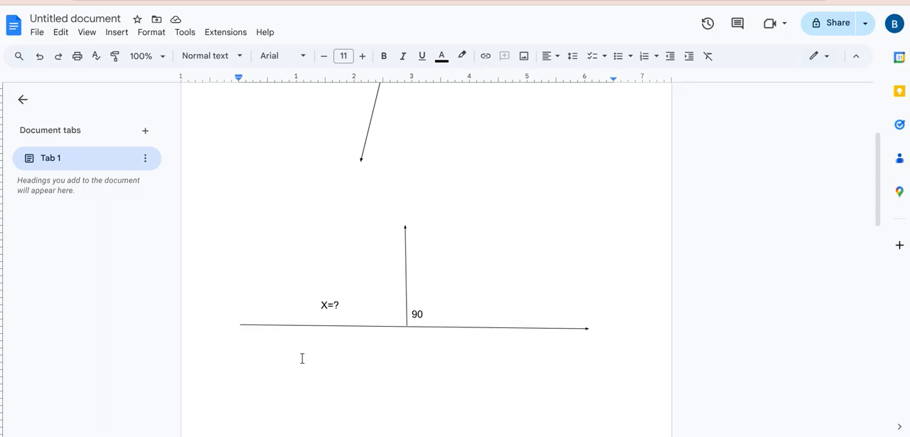
{"action": "type", "text": "180-"}
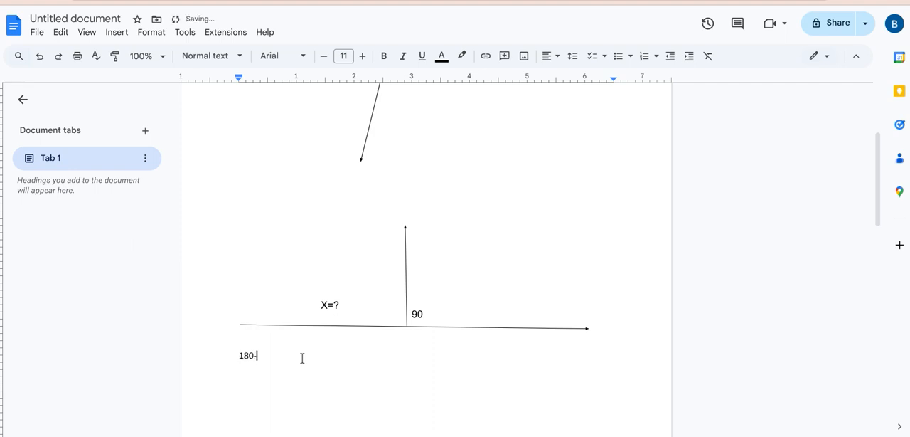
{"action": "type", "text": "90= 90 SO X= 90"}
Step: Find the special character "DEGREE" and insert the ° symbol after the final 90 of the solution
{"action": "left_click", "coordinate": [118, 32]}
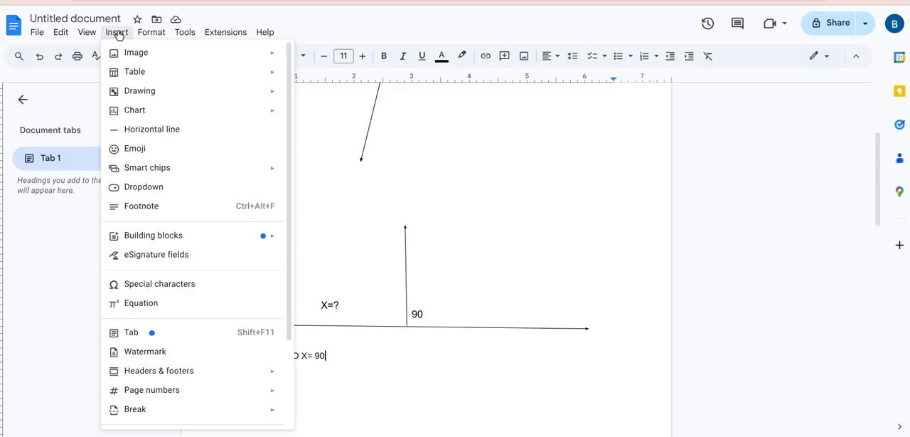
{"action": "left_click", "coordinate": [167, 284]}
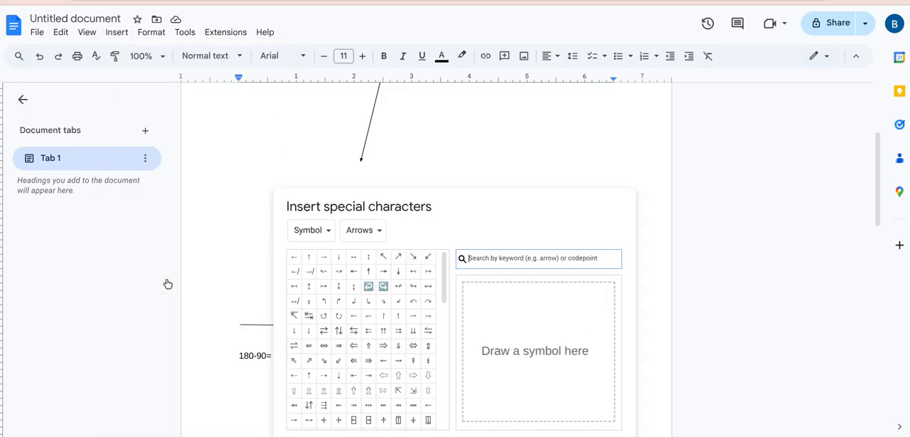
{"action": "left_click", "coordinate": [484, 258]}
{"action": "type", "text": "DEGREE"}
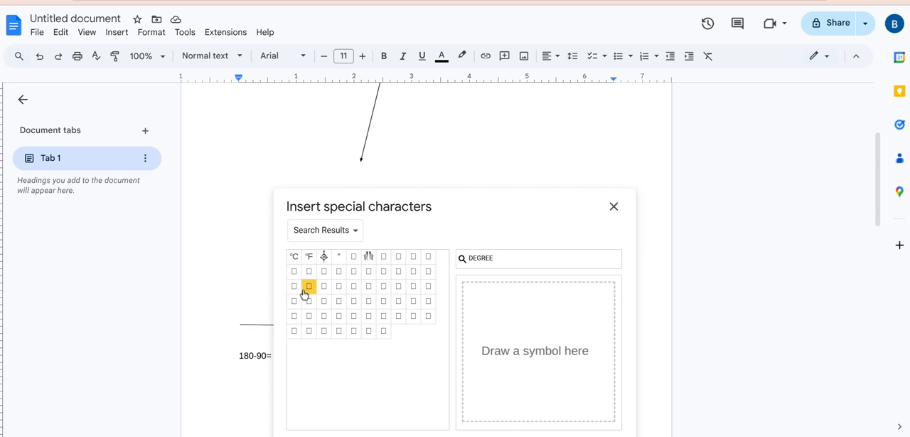
{"action": "left_click", "coordinate": [342, 256]}
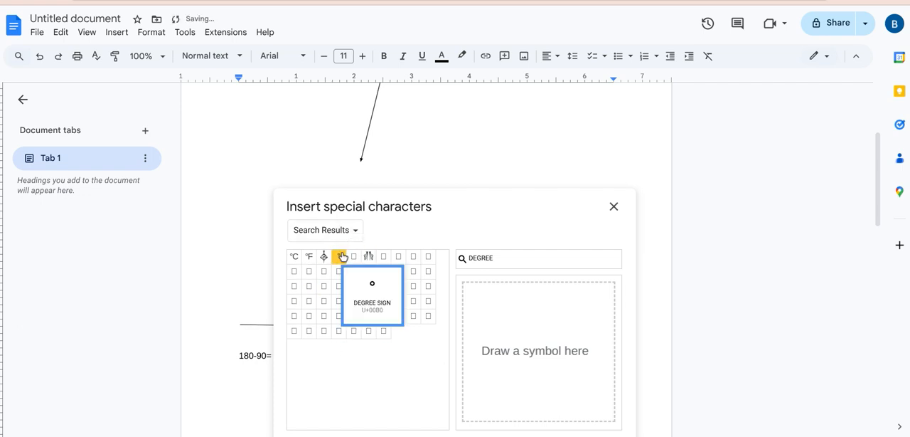
{"action": "left_click", "coordinate": [614, 207]}
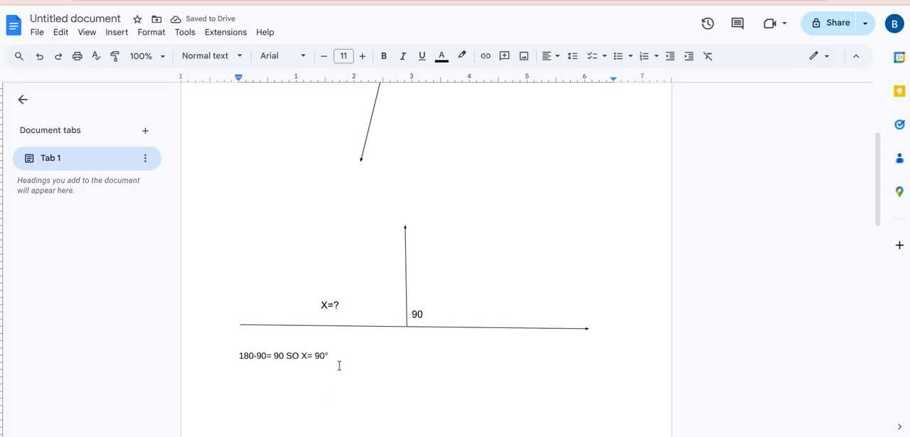